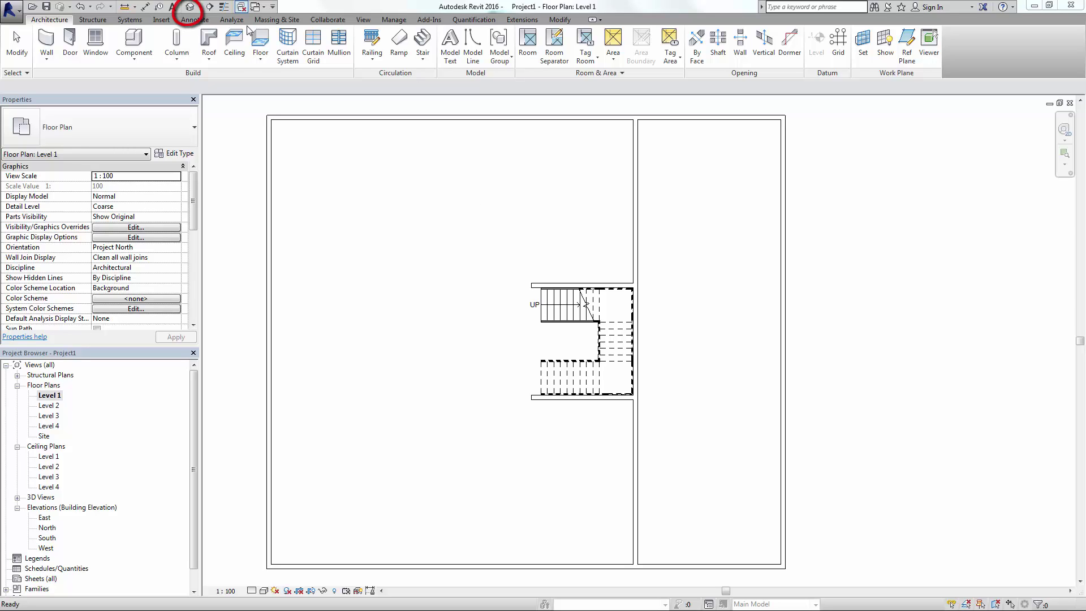
- Examine in 3D how the stairs meet the floor slabs on each level, selecting the back exterior wall to see through it
click(190, 7)
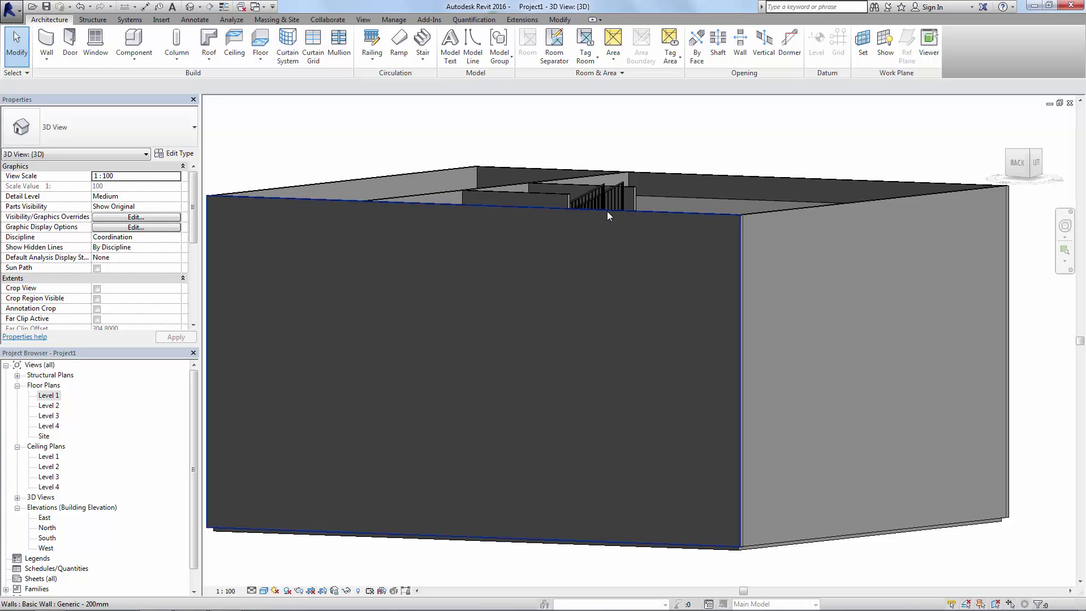
click(606, 213)
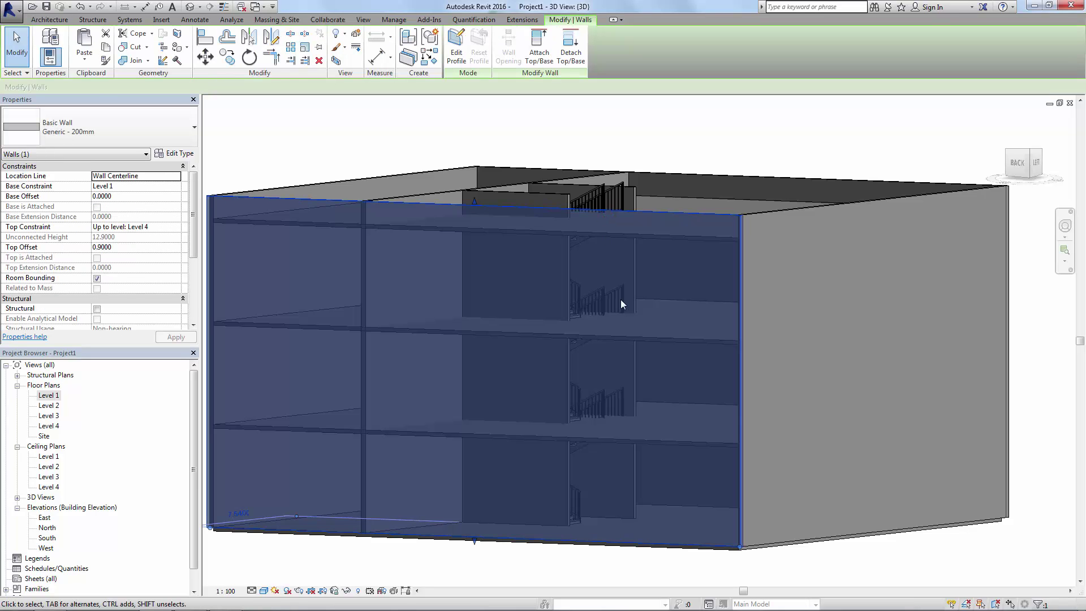
scroll(593, 381, up, 5)
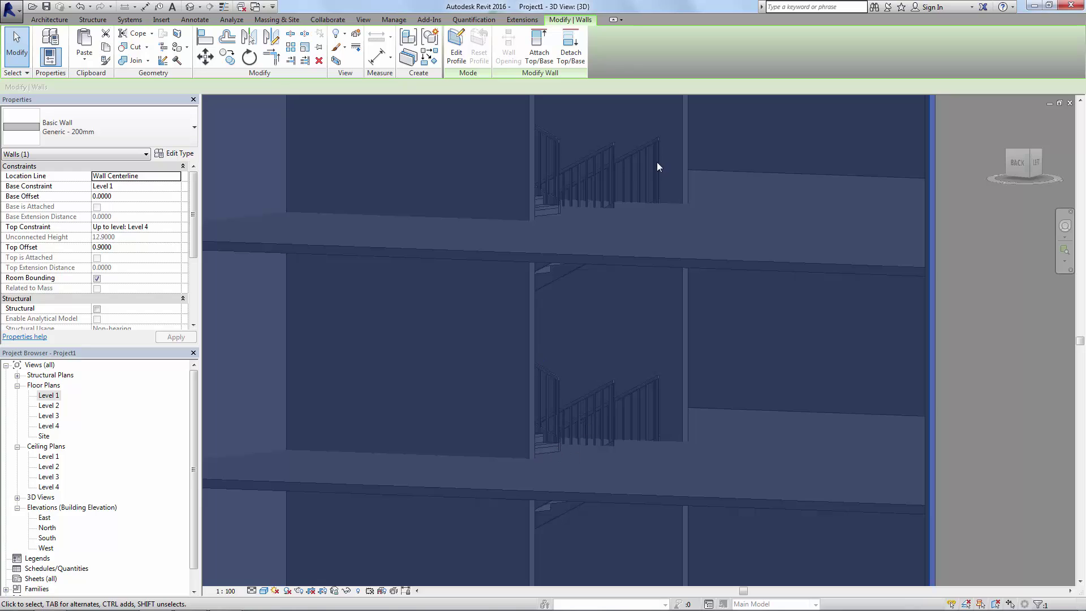
scroll(566, 373, down, 6)
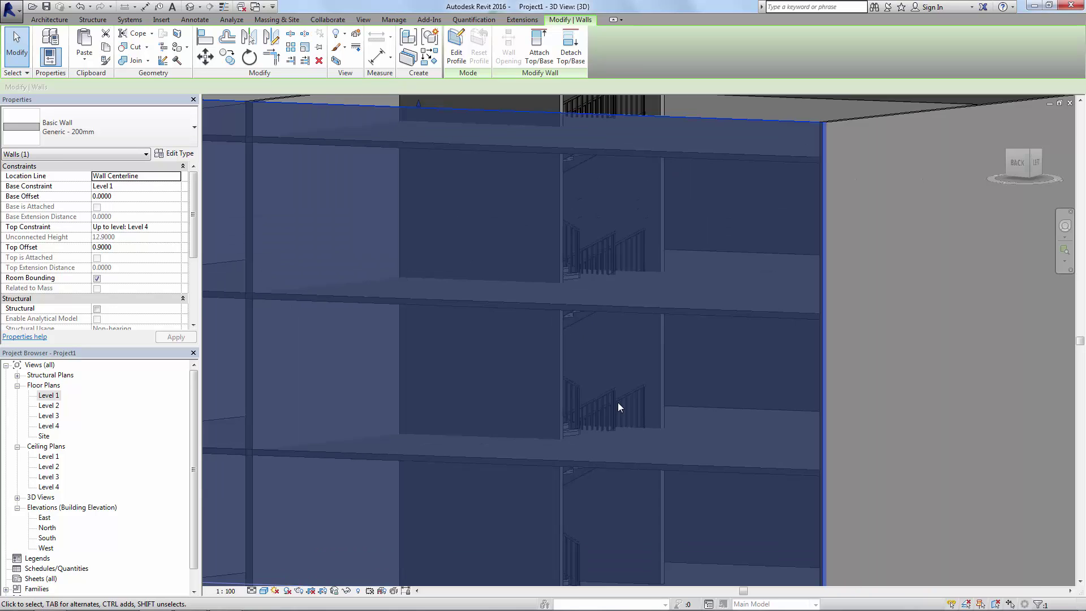
scroll(615, 465, down, 2)
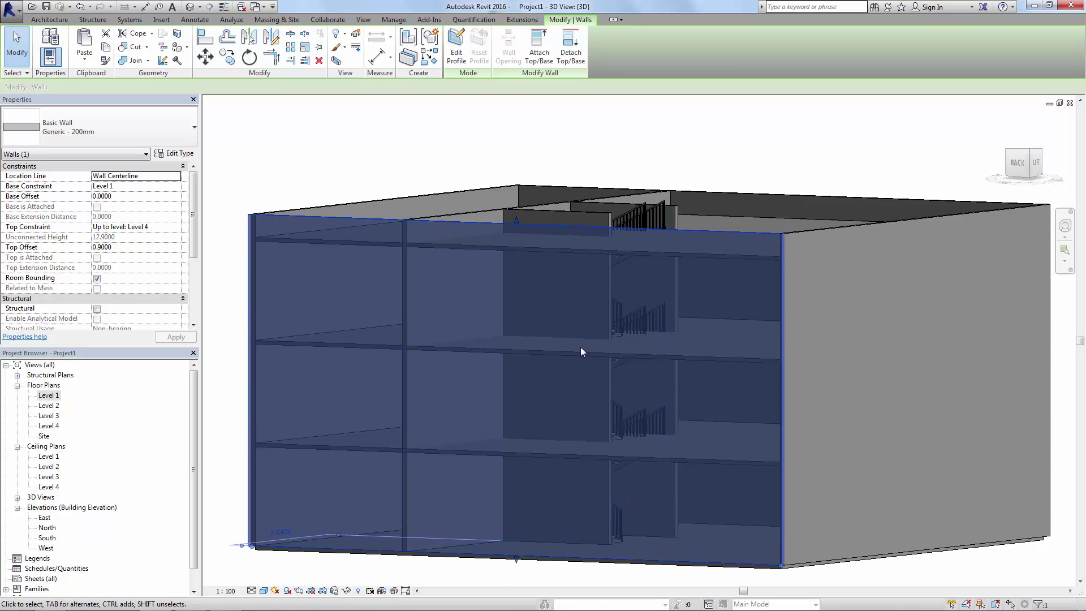
click(338, 170)
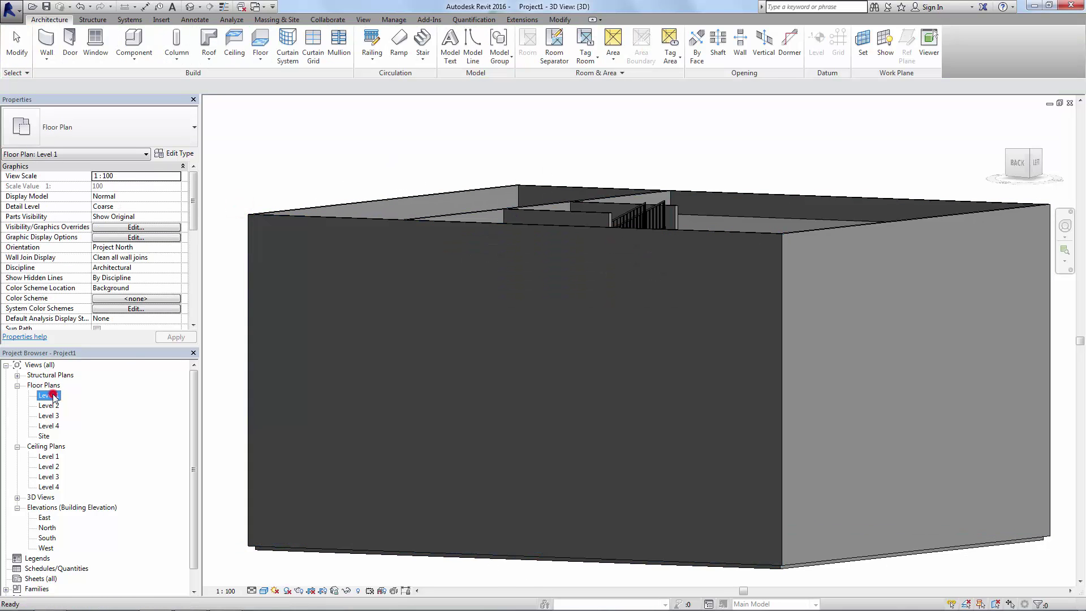
- Start a shaft opening in the Level 1 floor plan, with top constraint Up to level: Level 4 and base offset -1
double_click(49, 395)
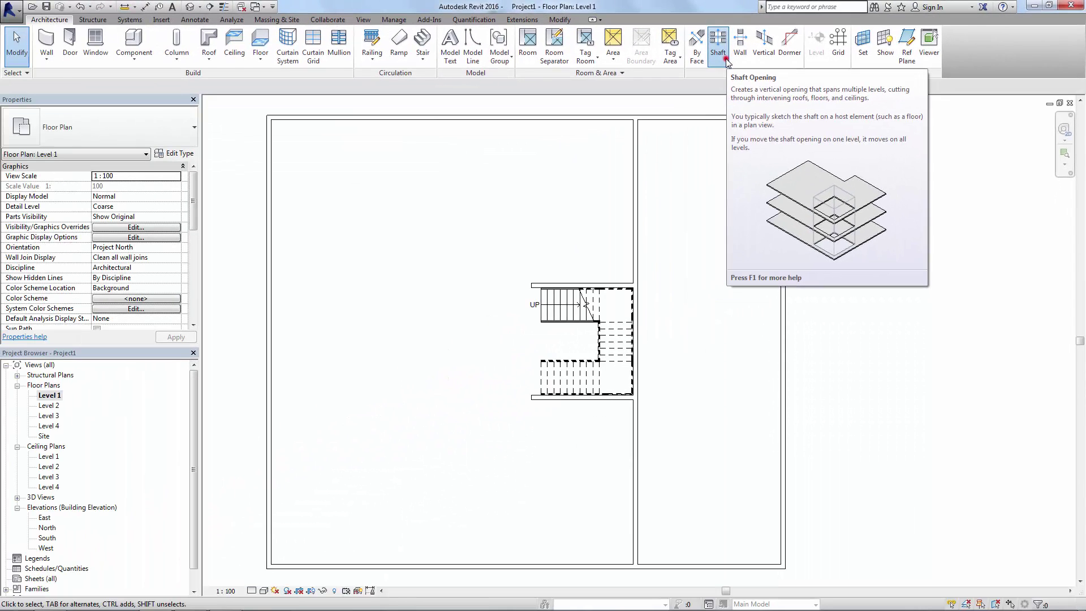
click(727, 61)
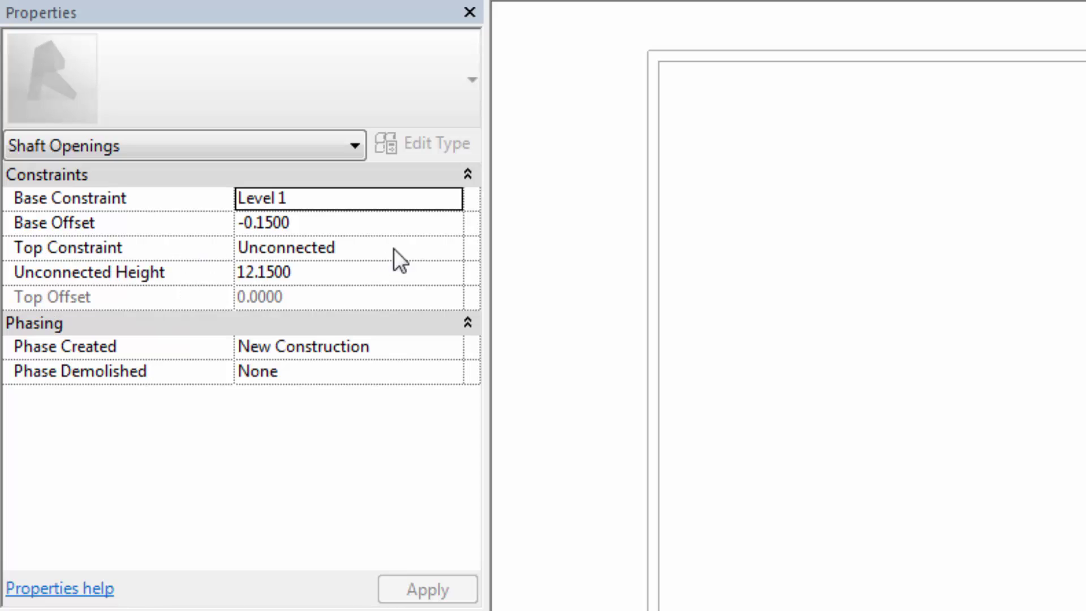
click(453, 250)
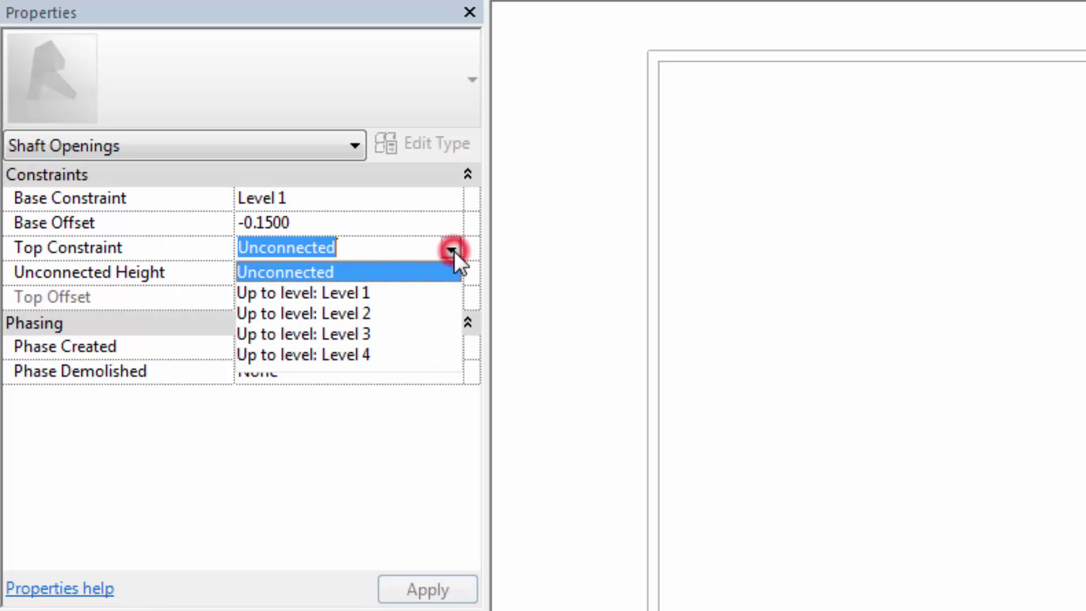
click(338, 355)
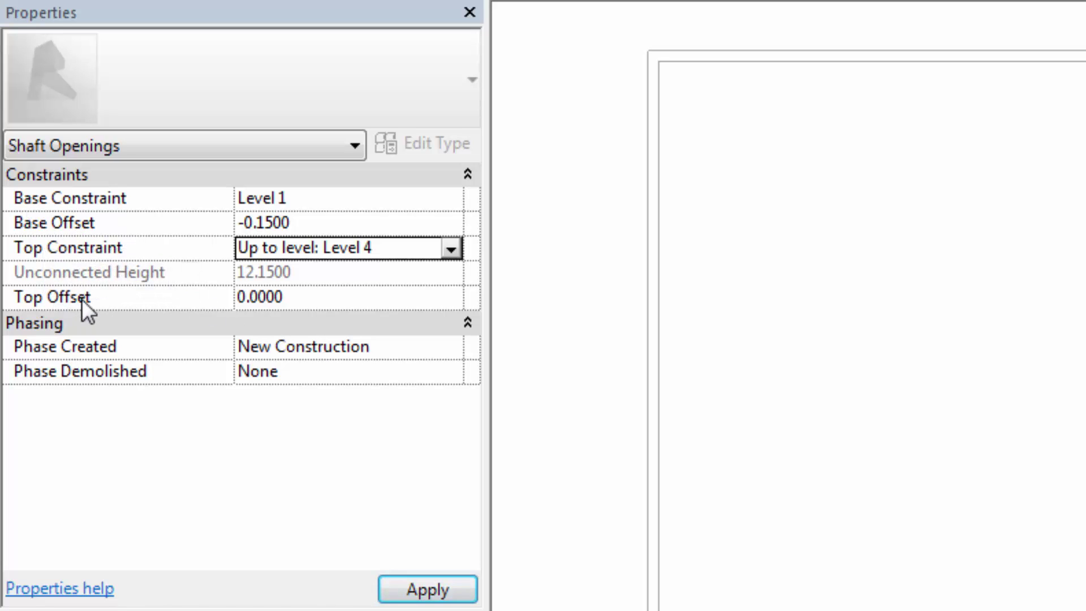
click(303, 225)
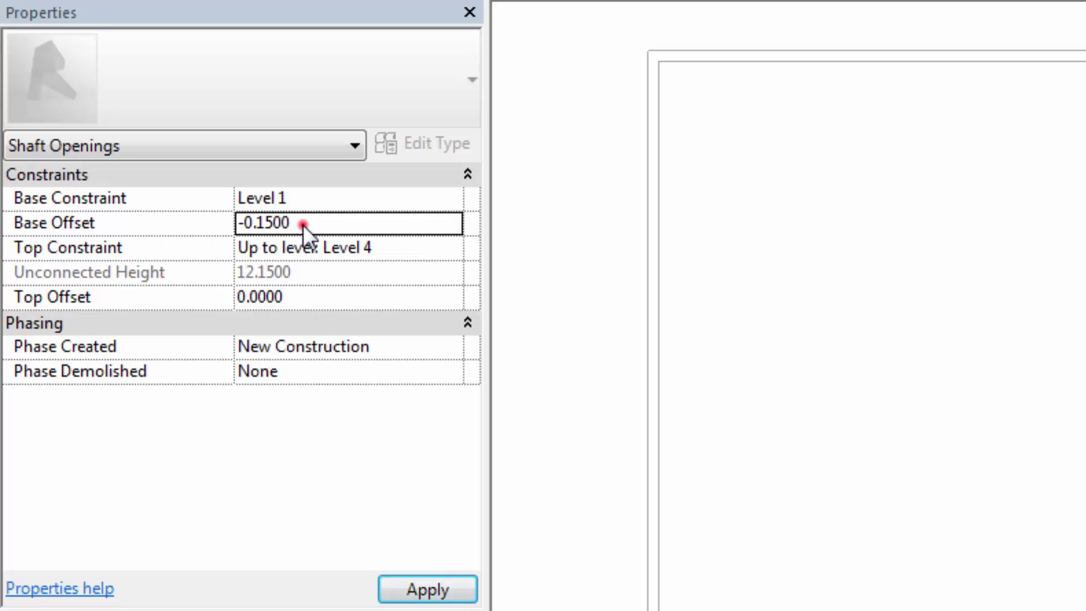
text(-1)
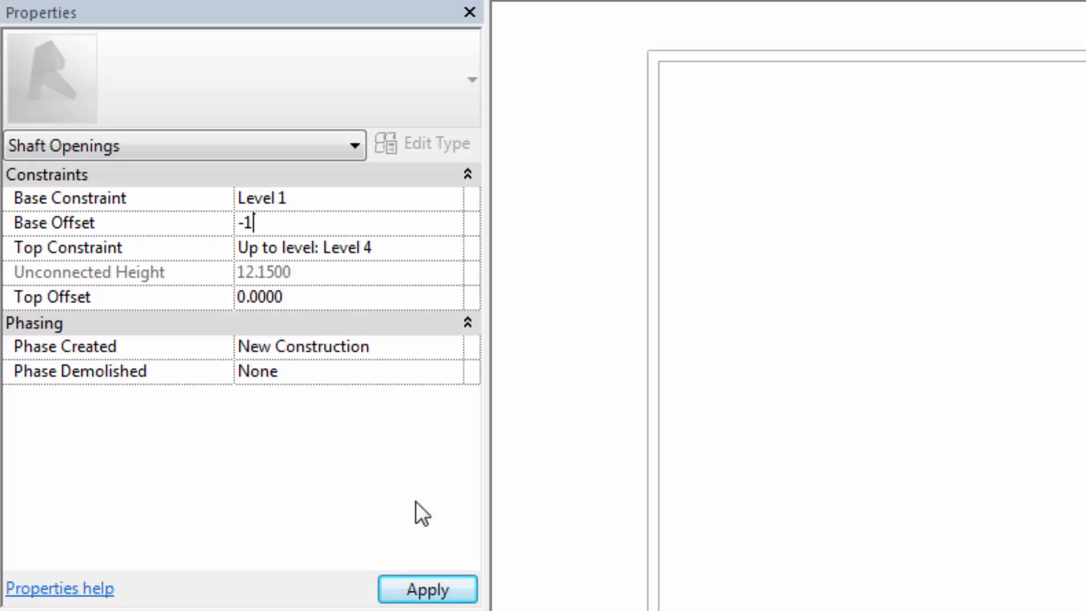
key(Return)
click(407, 591)
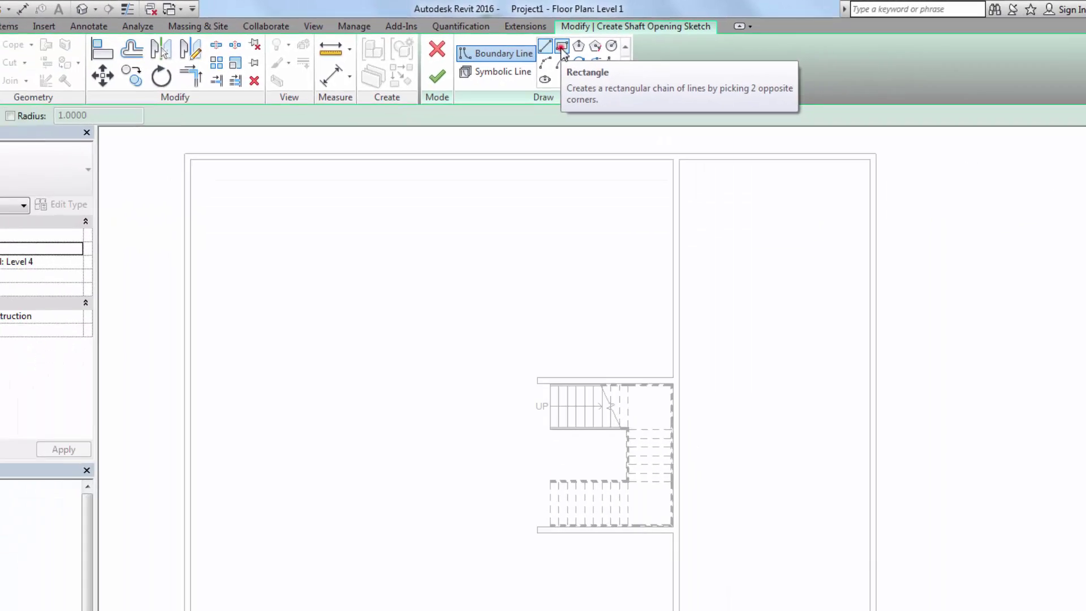
- Sketch a rectangular shaft boundary between the stairwell walls, extending to the centre of the partition wall, and finish the shaft opening
click(561, 47)
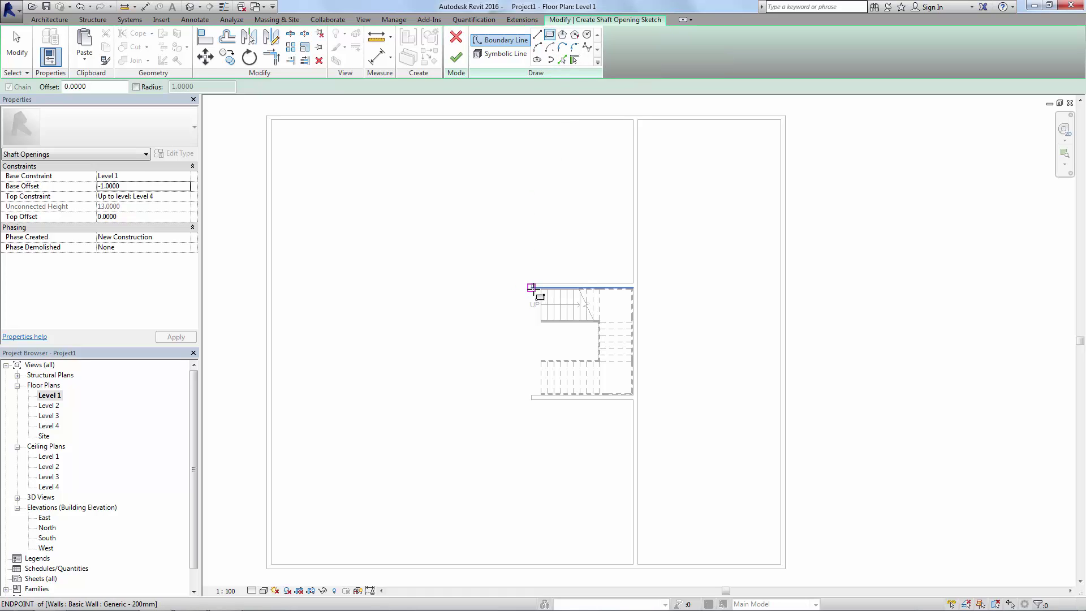
click(531, 289)
scroll(633, 394, up, 5)
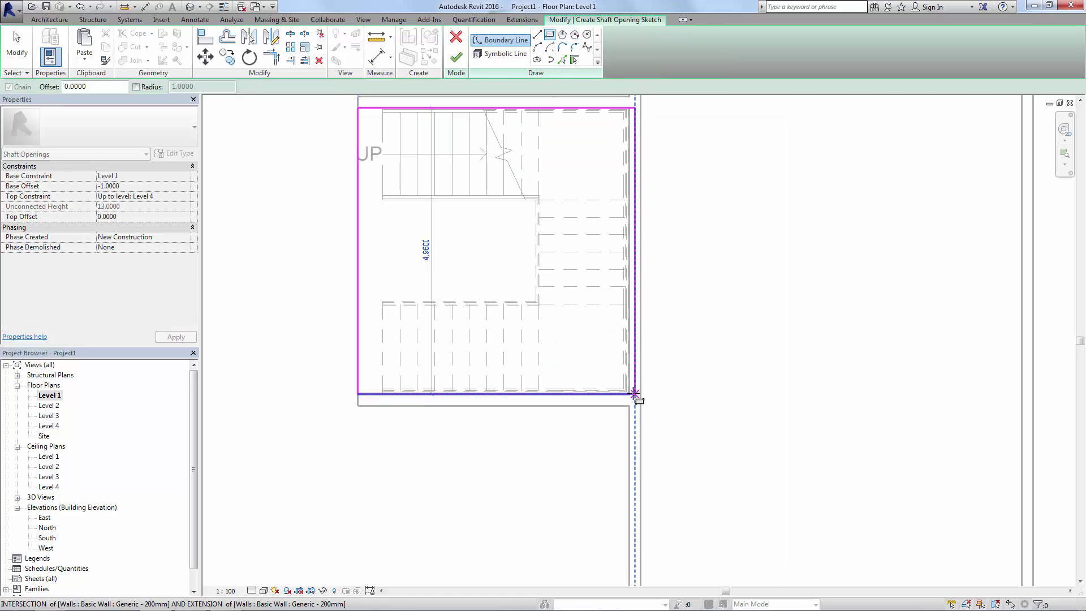
click(633, 393)
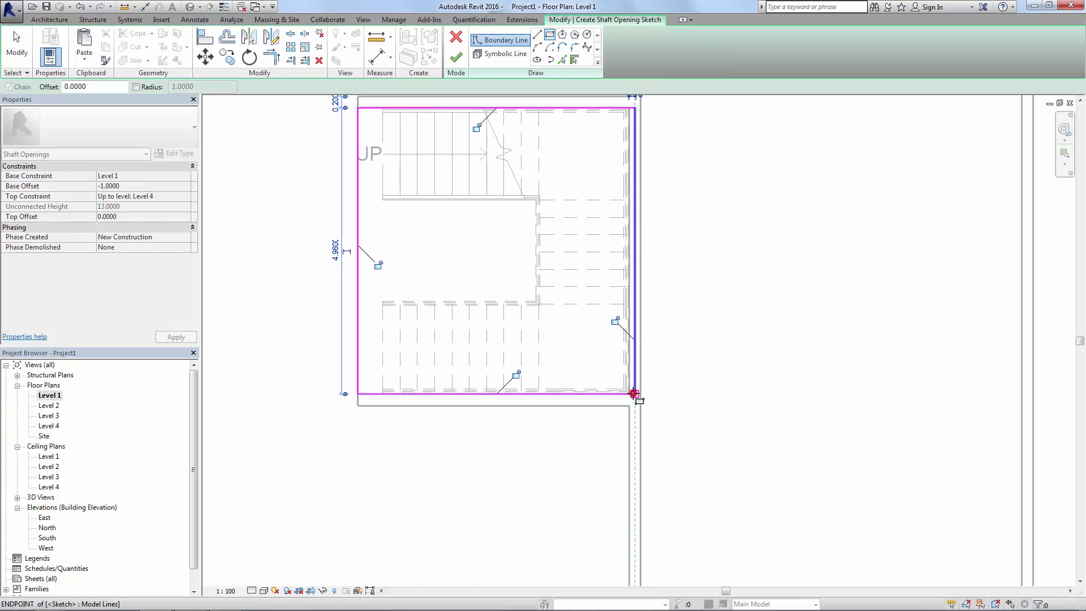
click(457, 58)
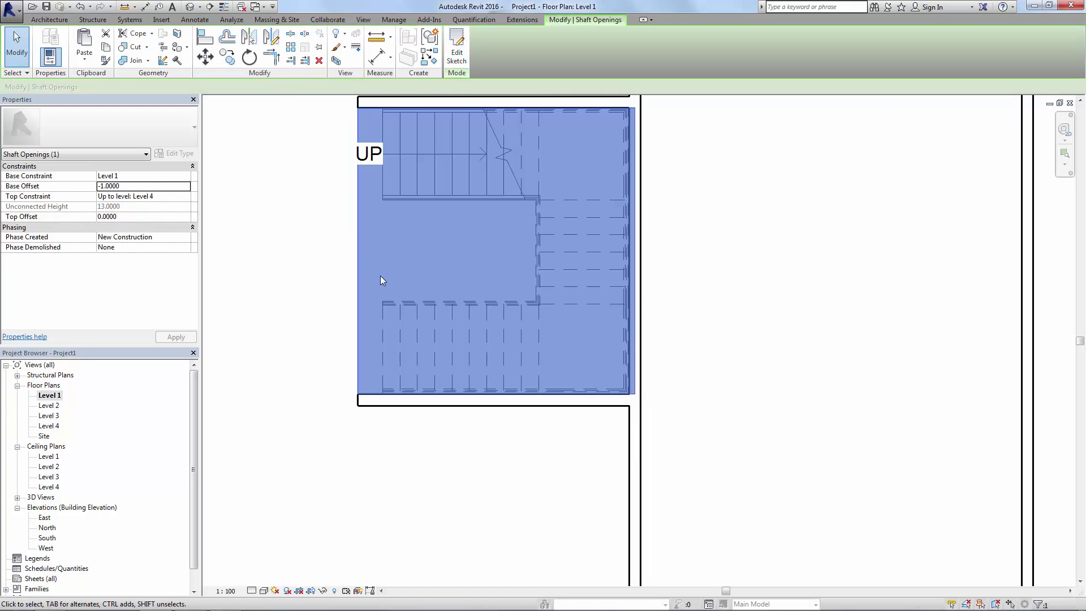
scroll(430, 338, down, 3)
click(322, 311)
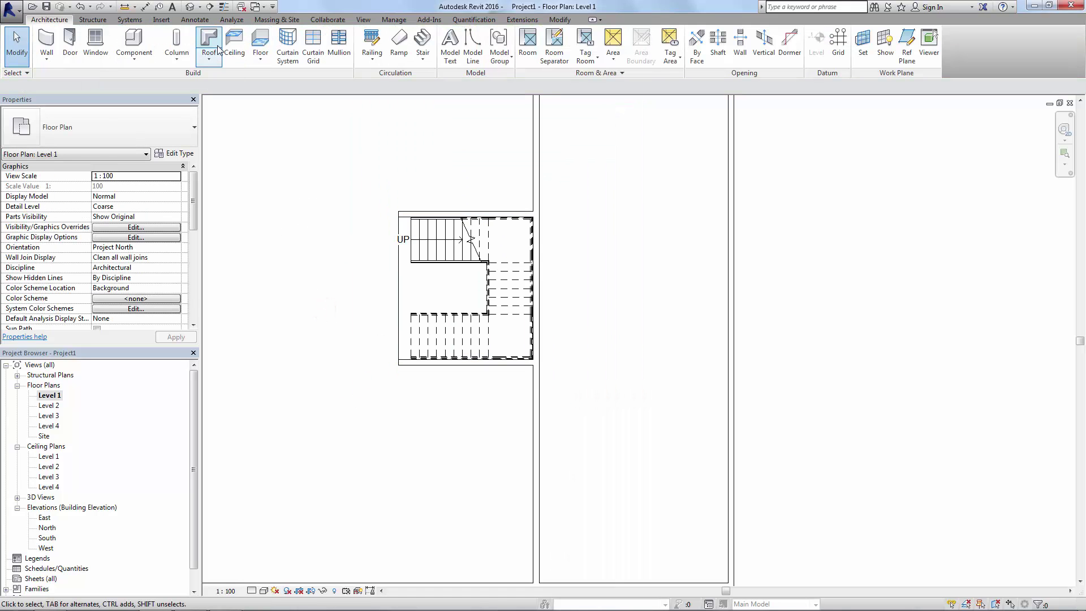
- Delete the back exterior wall in the 3D view to expose the interior
click(191, 6)
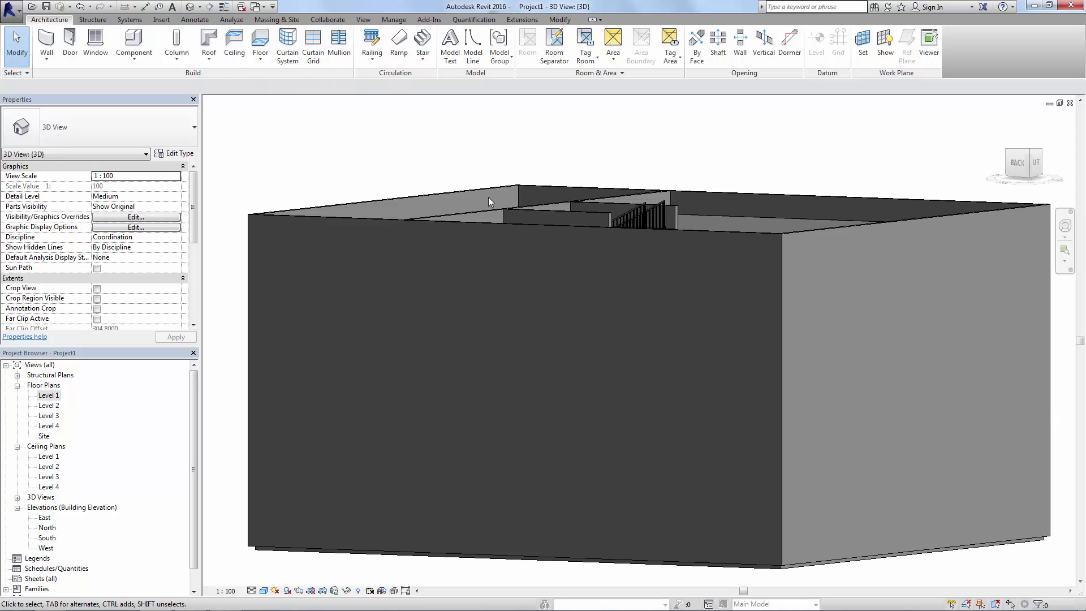
click(474, 226)
key(Delete)
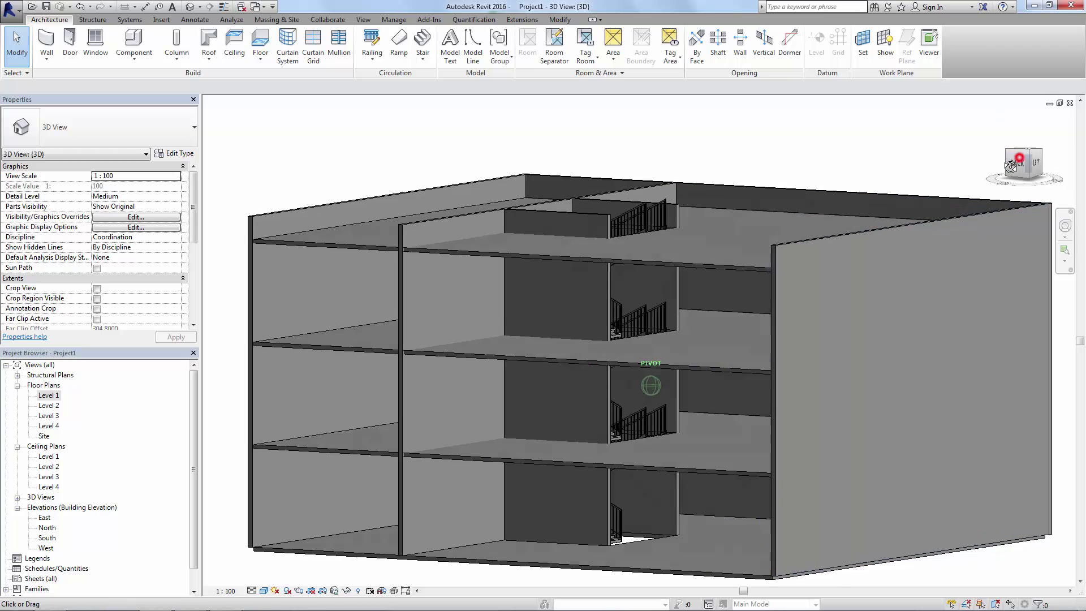
- Examine the floor openings around the stairs from several angles and select the shaft opening to check its vertical extent
mouse_move(1020, 166)
mouse_down()
mouse_move(996, 185)
mouse_move(1037, 132)
mouse_move(1043, 148)
mouse_move(1038, 136)
mouse_up()
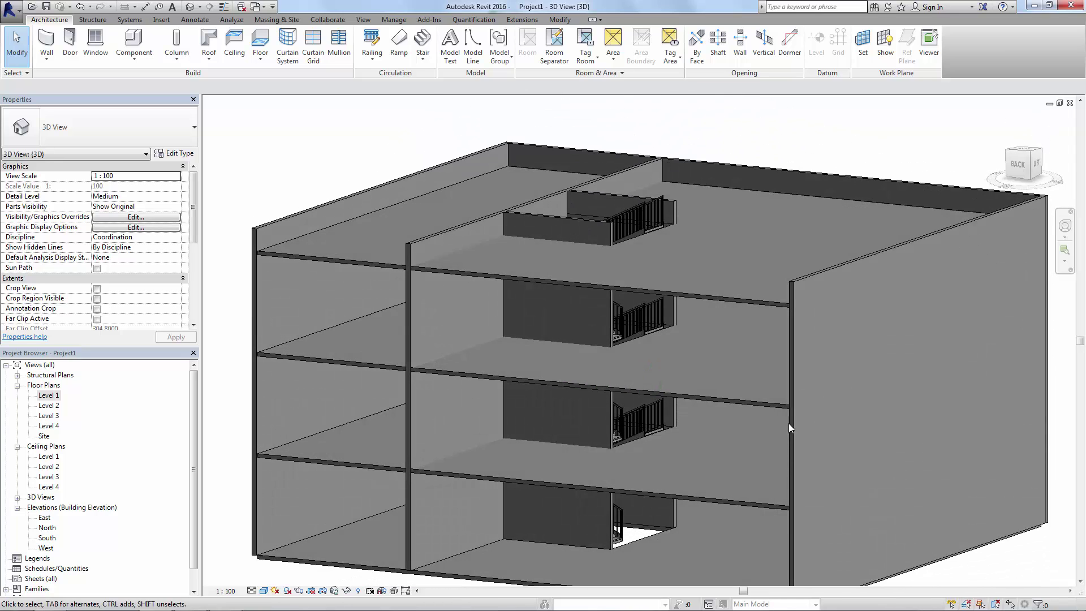
scroll(587, 558, up, 3)
scroll(588, 557, up, 2)
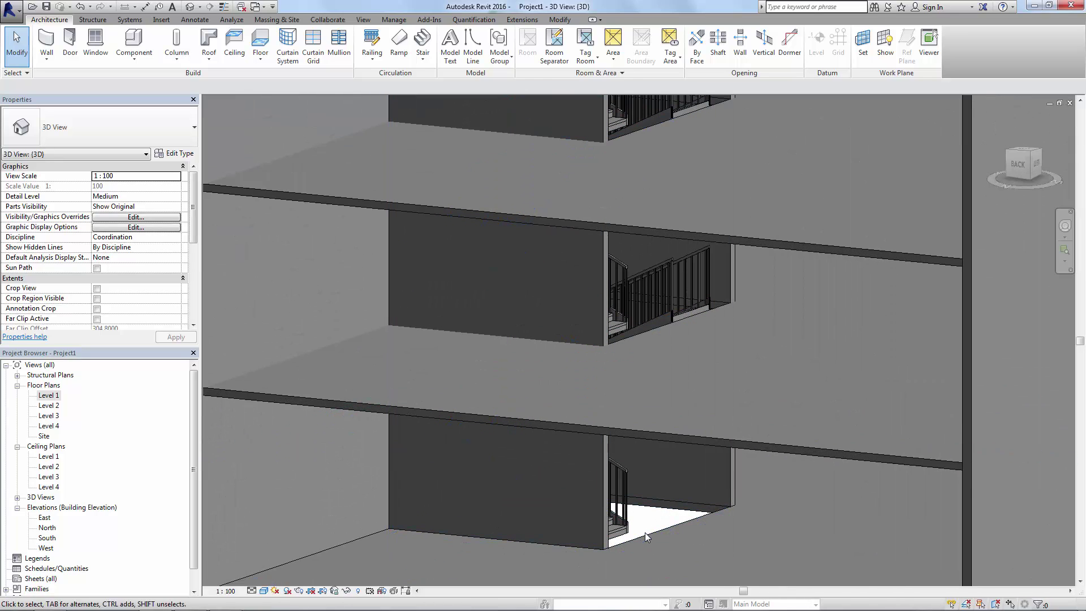
scroll(643, 431, down, 5)
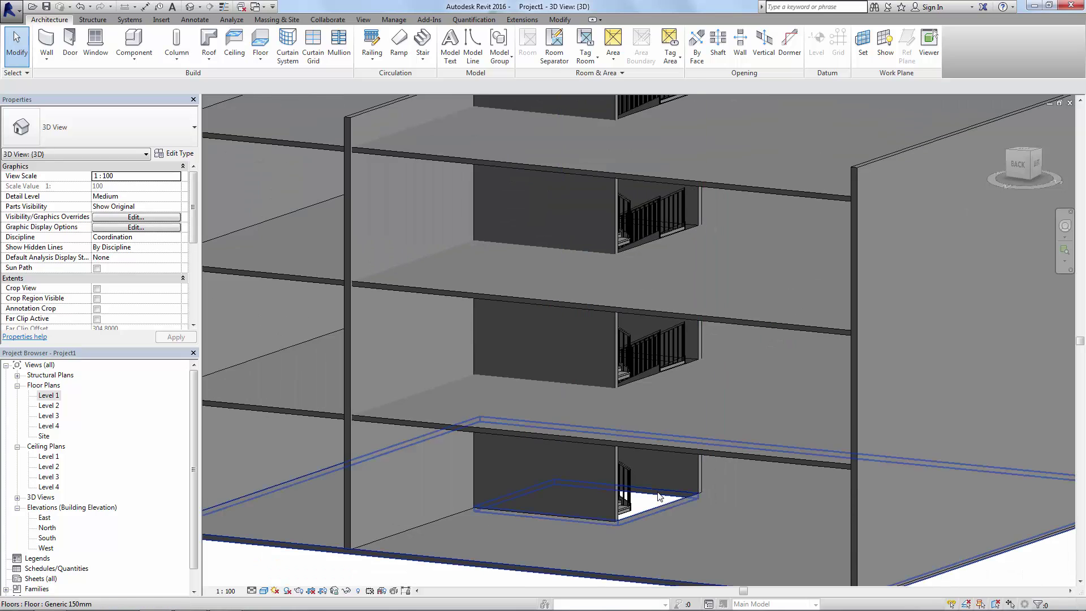
click(1017, 163)
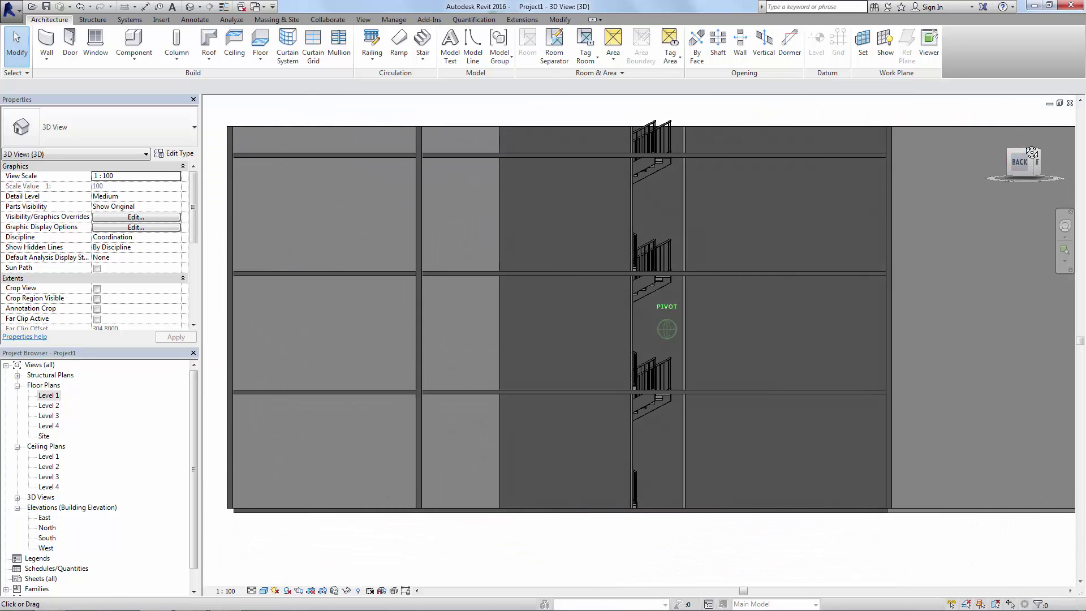
drag(1017, 160, 1000, 162)
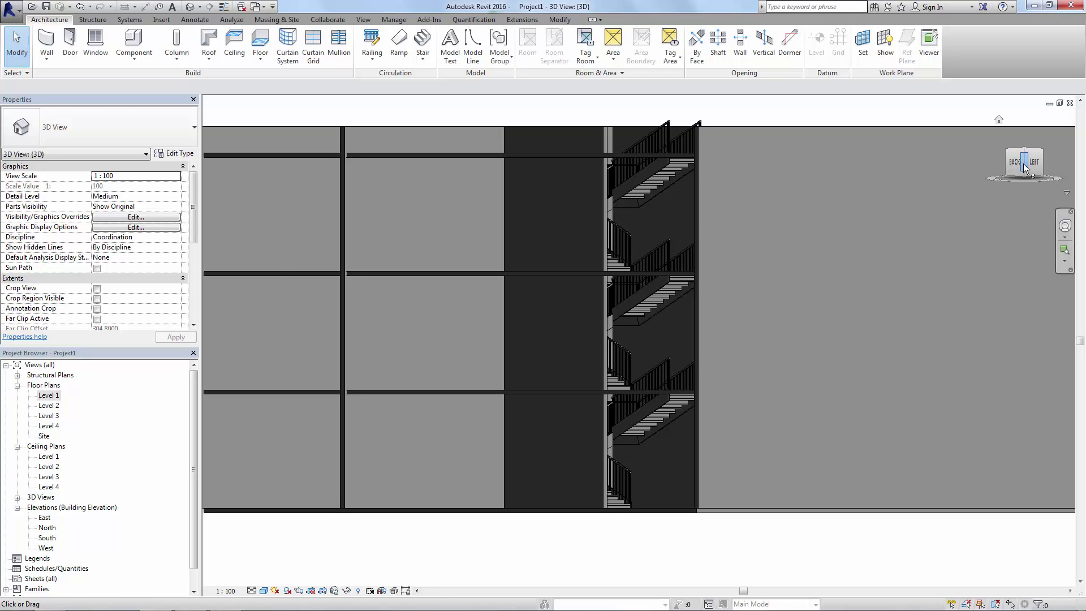
drag(1027, 168, 1046, 167)
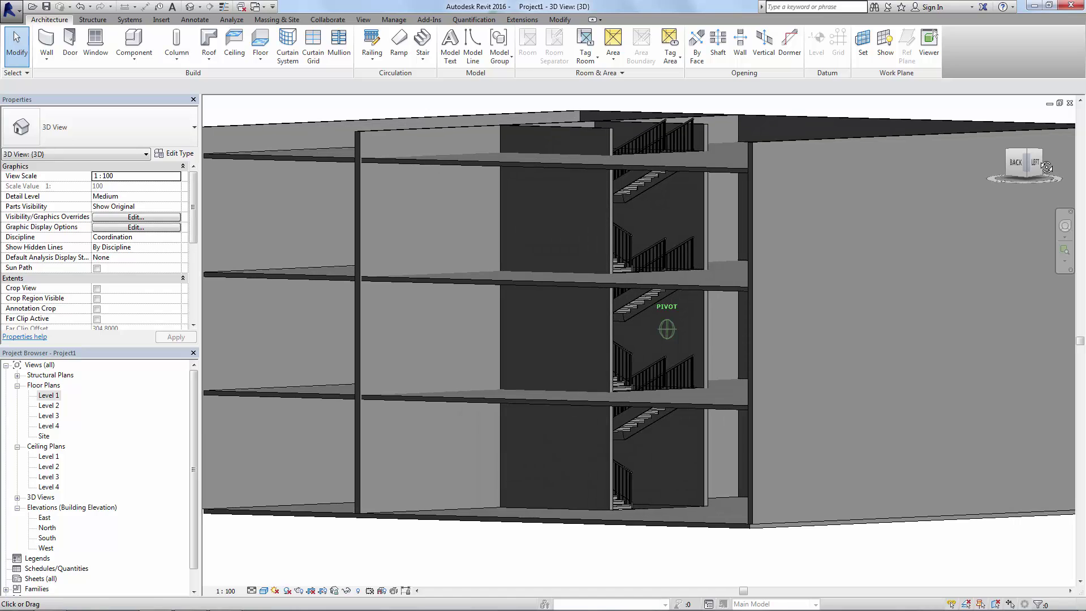
click(617, 541)
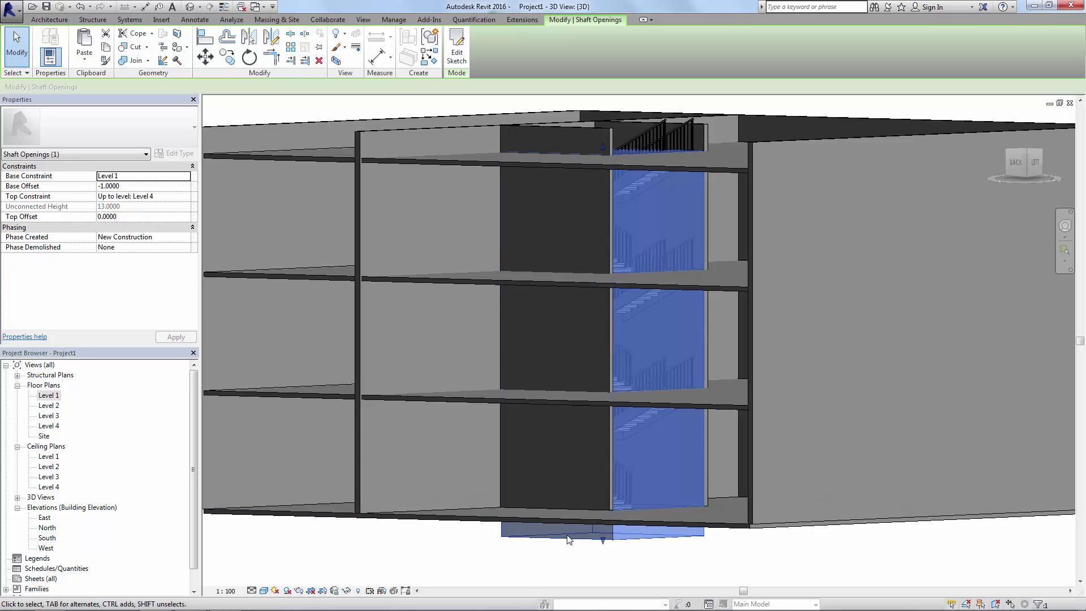
- Set the shaft opening's base offset to 0 from the Level 1 plan and check the ground floor slab in 3D
double_click(48, 396)
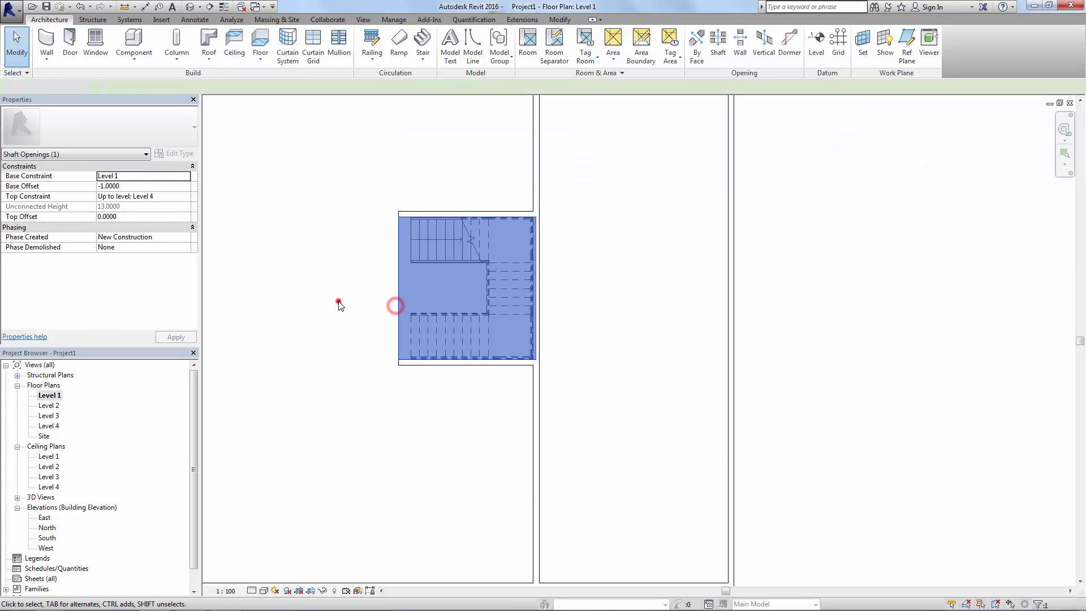
click(395, 304)
click(400, 294)
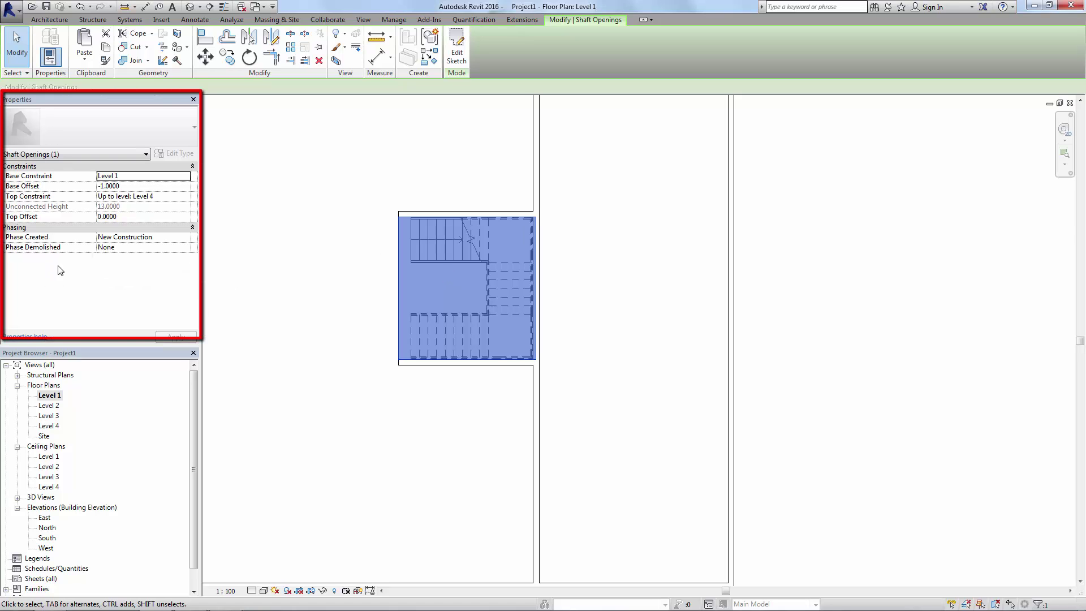
click(139, 186)
text(0)
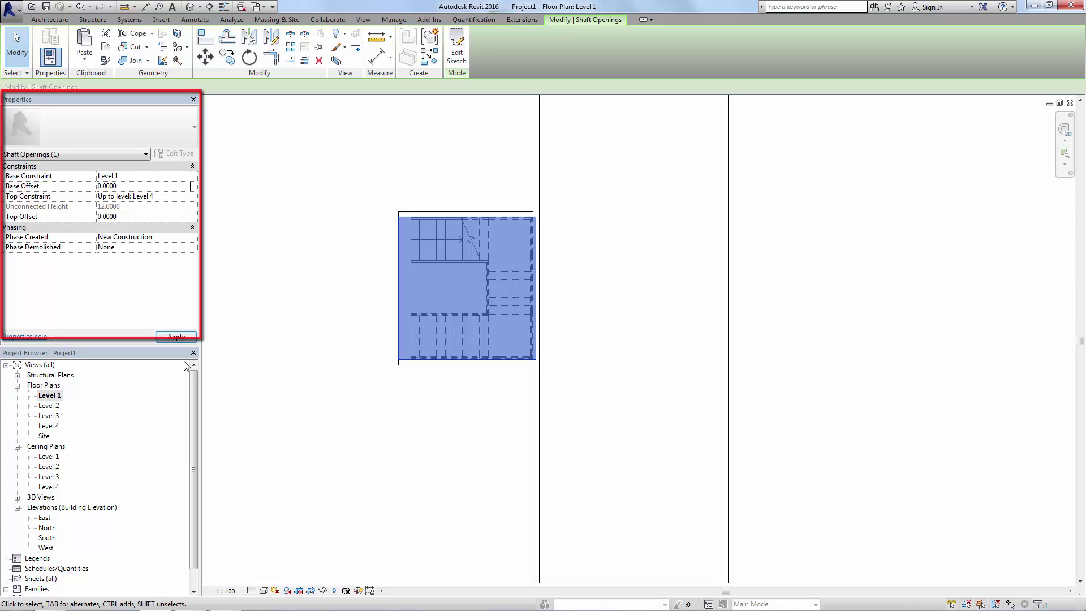
click(175, 336)
click(190, 7)
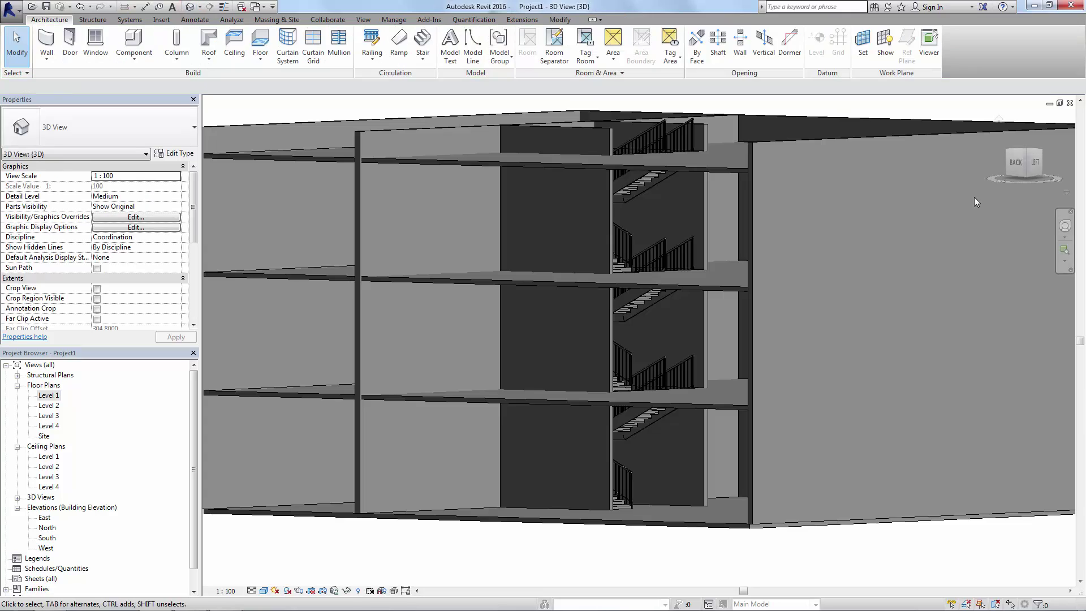
drag(1019, 166, 1025, 181)
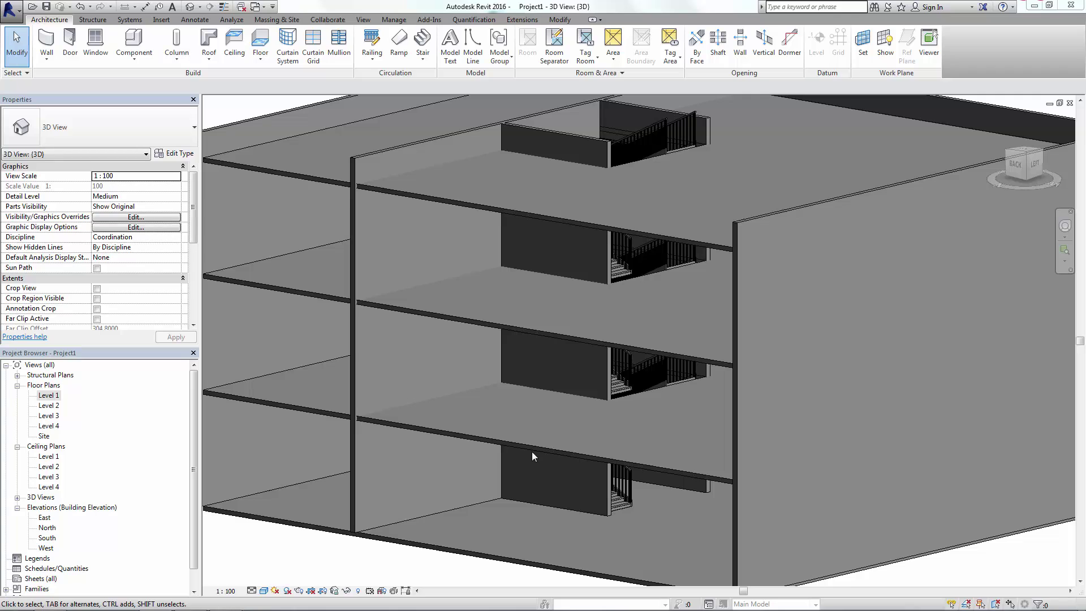
- Edit the shaft opening's sketch in the Level 1 plan, moving the boundary line at the stairwell's open end inward and removing it
double_click(57, 397)
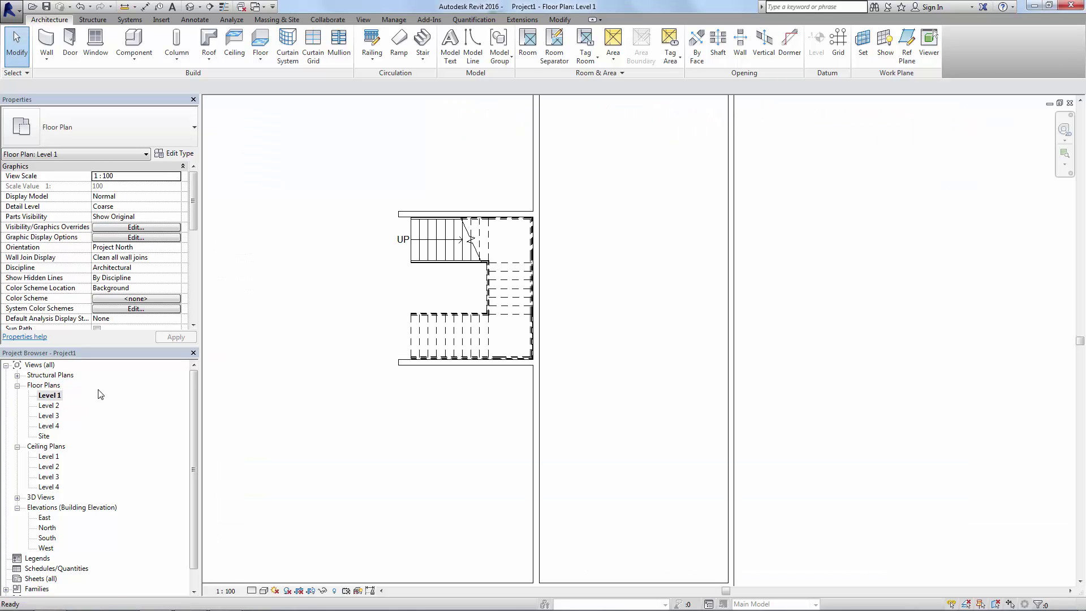
click(397, 293)
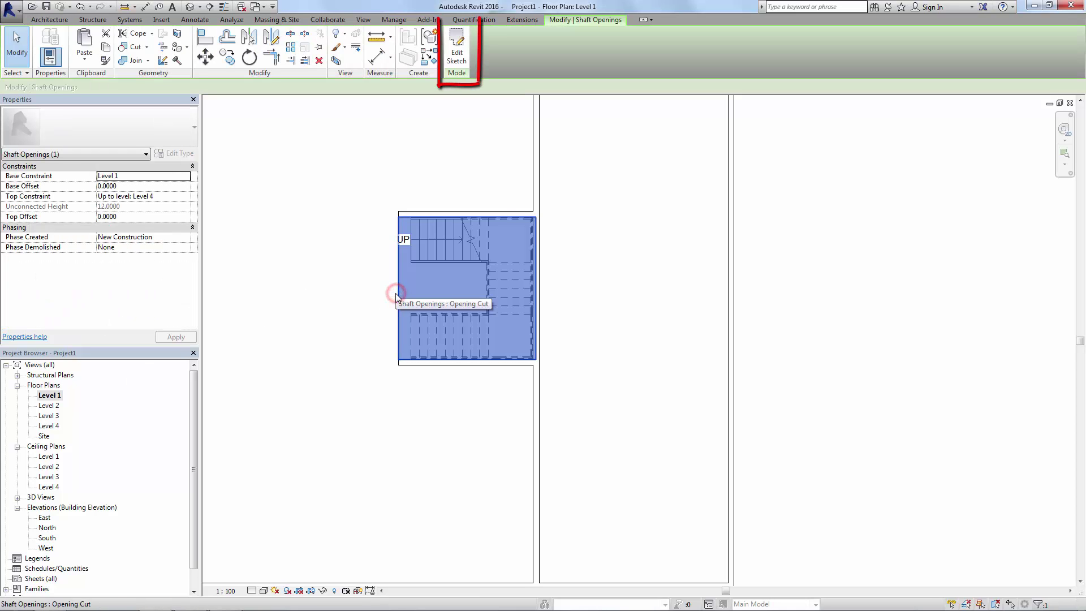
click(461, 66)
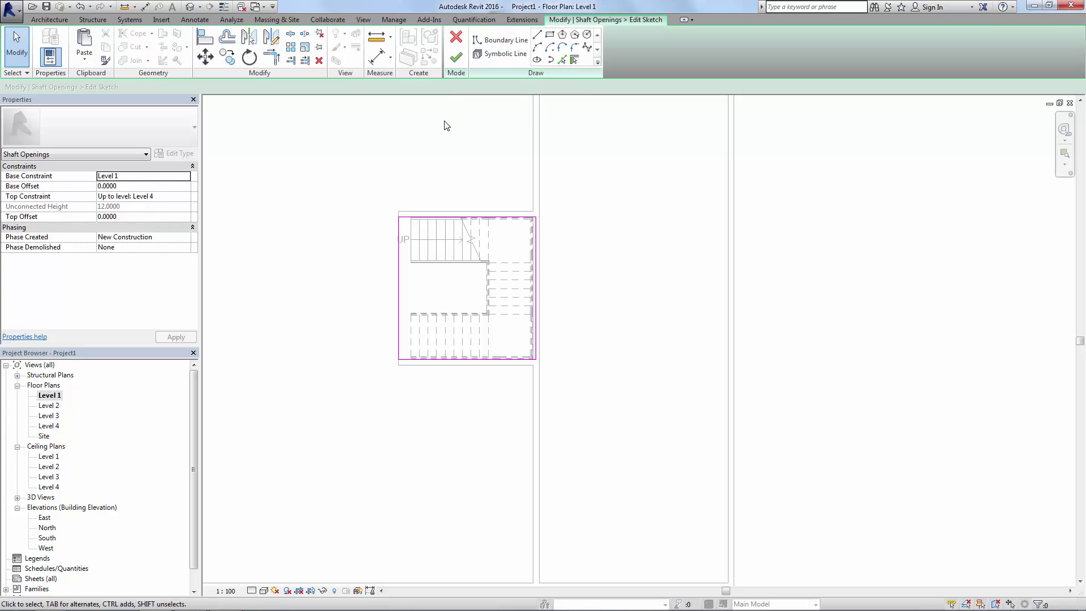
scroll(383, 193, up, 2)
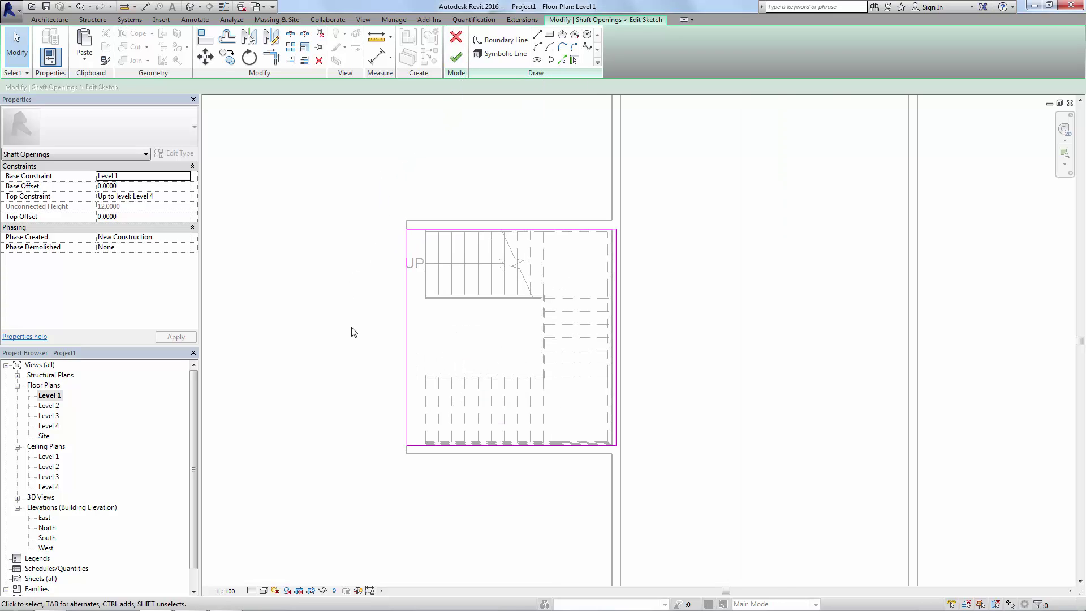
click(407, 342)
mouse_move(407, 341)
mouse_down()
mouse_move(299, 339)
mouse_move(463, 342)
mouse_up()
click(454, 335)
- Close the shaft boundary with two angled lines meeting at a point outside the stairwell's open end, and finish the sketch
click(505, 40)
click(462, 229)
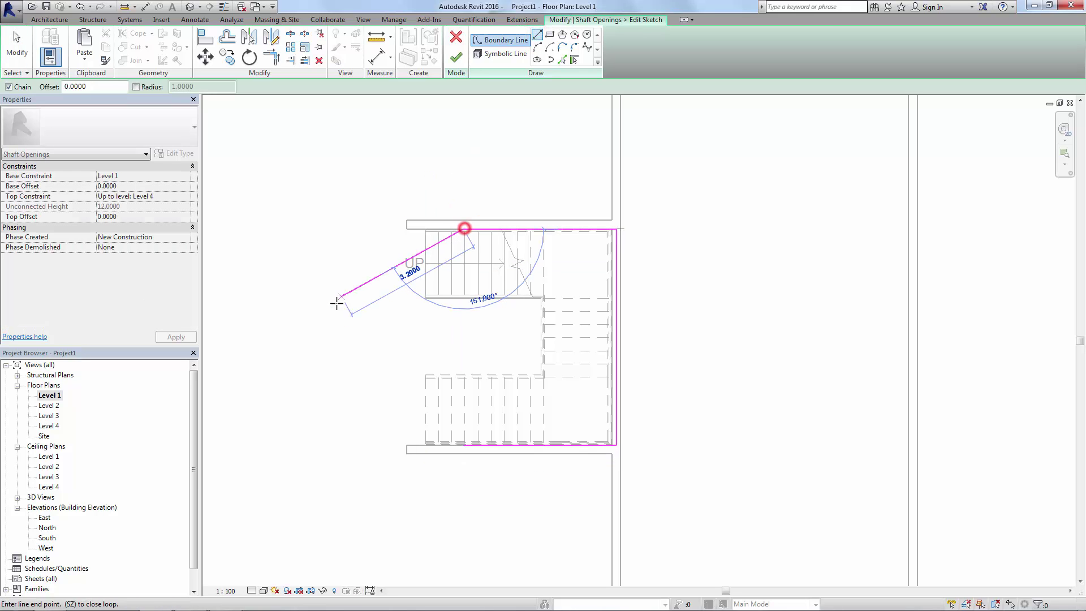
click(336, 303)
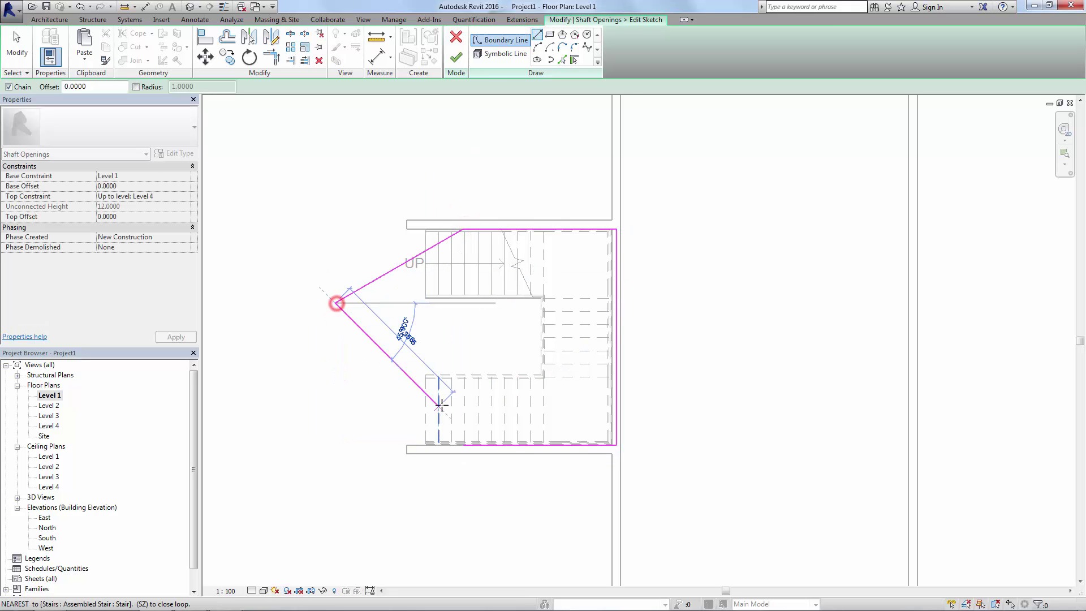
click(463, 443)
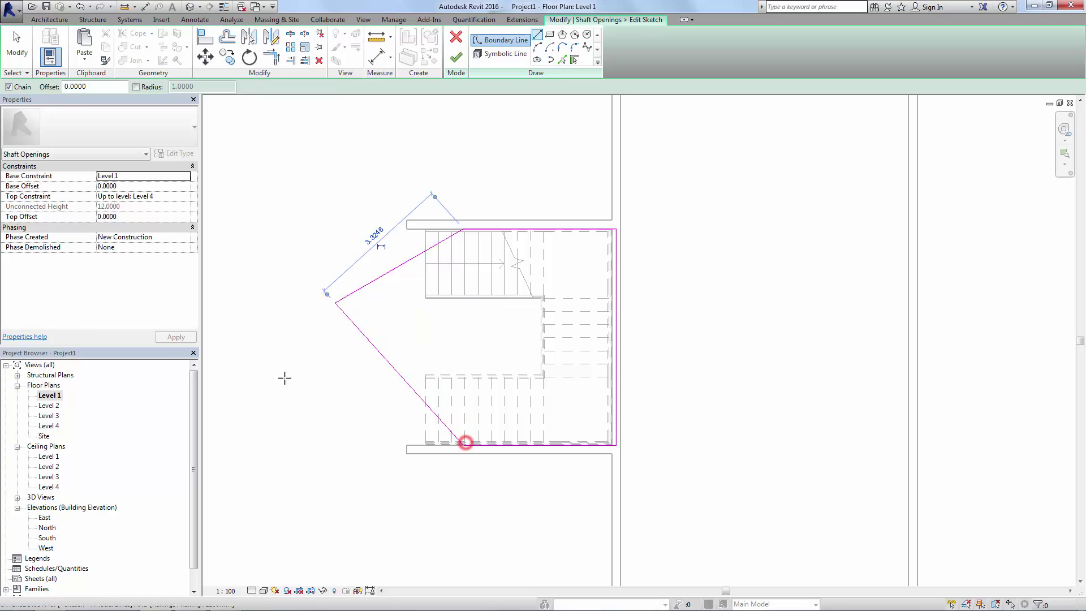
click(456, 57)
click(209, 7)
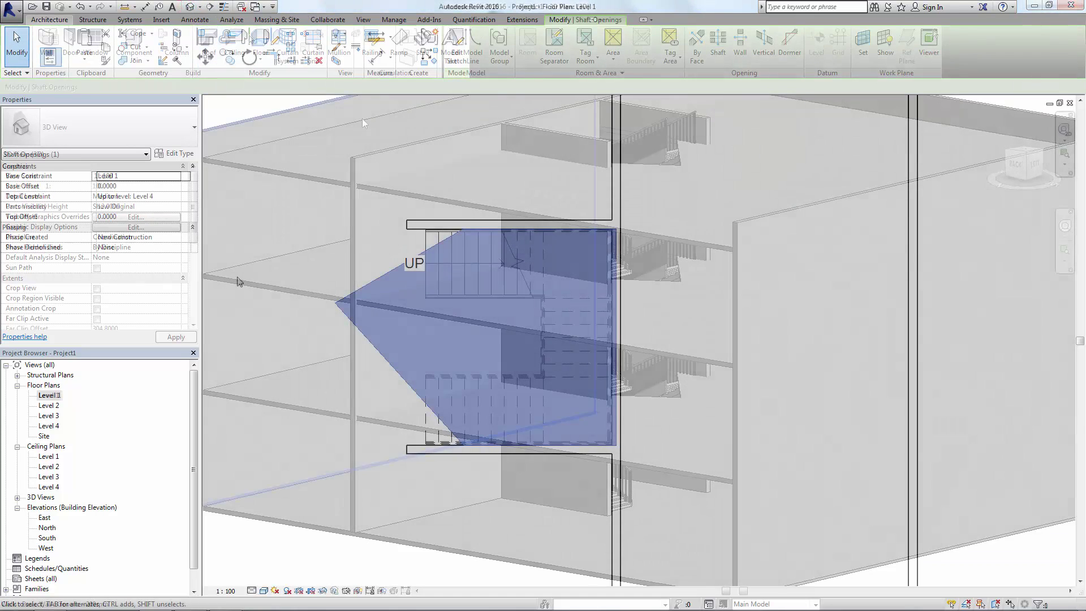